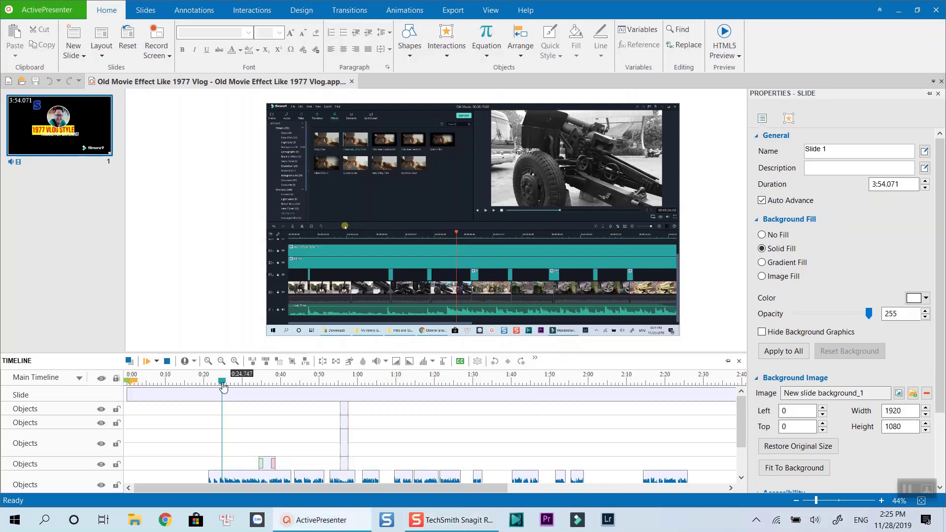
# Play the recording from about 0:22.7 and pause it at 0:23.898.
pyautogui.moveTo(223, 387); pyautogui.dragTo(208, 385)
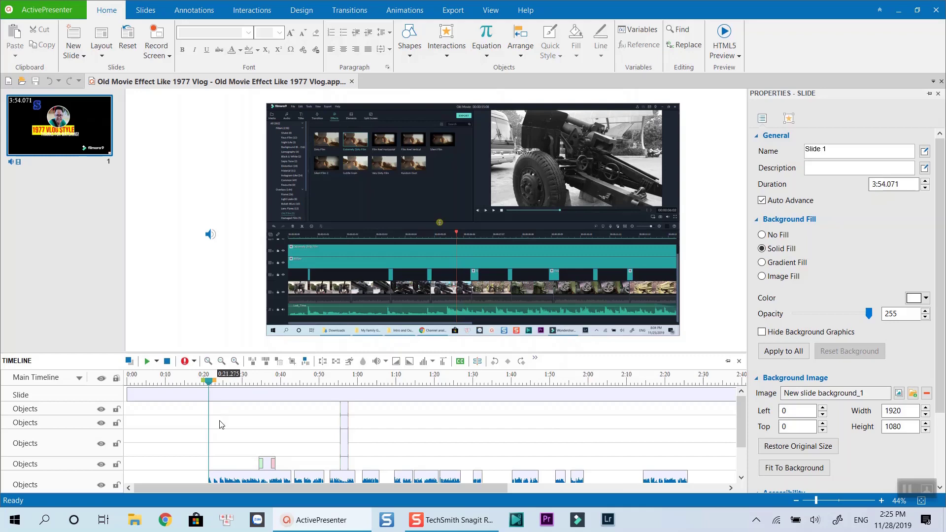
pyautogui.press('space')
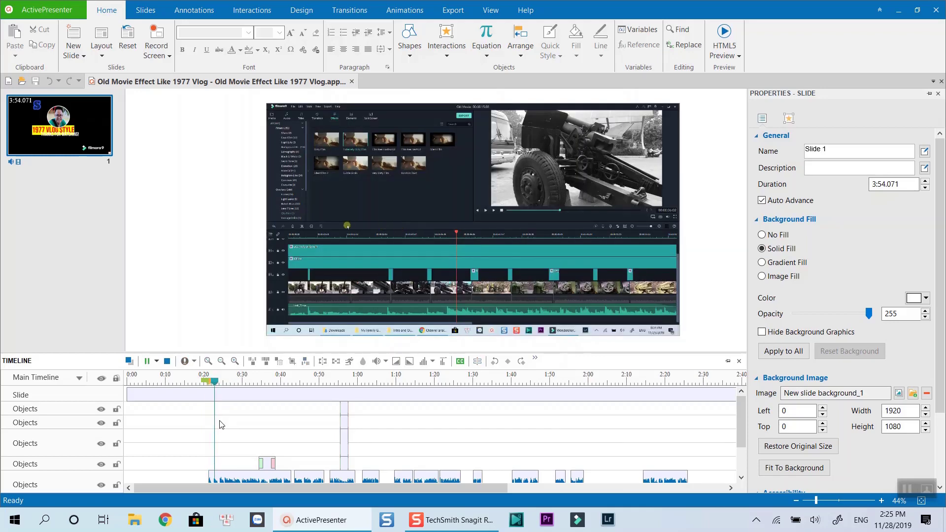
pyautogui.press('space')
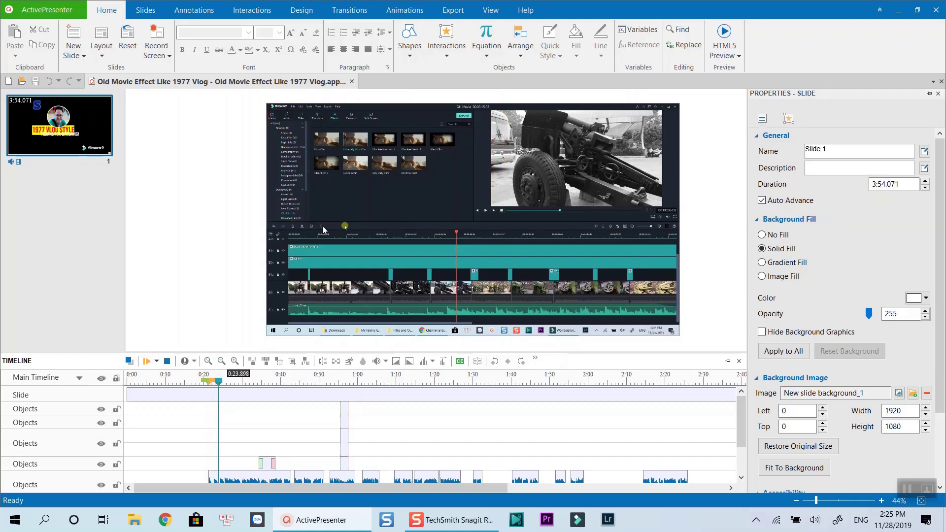
# Insert a Zoom-n-Pan at 0:23.898 and scale its rectangle to 153% on the upper-left area.
pyautogui.click(195, 10)
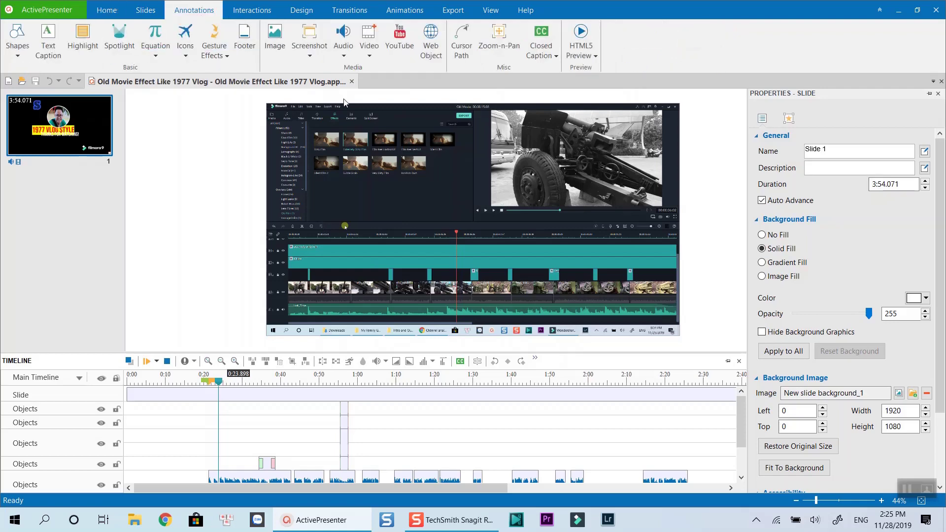
pyautogui.click(504, 46)
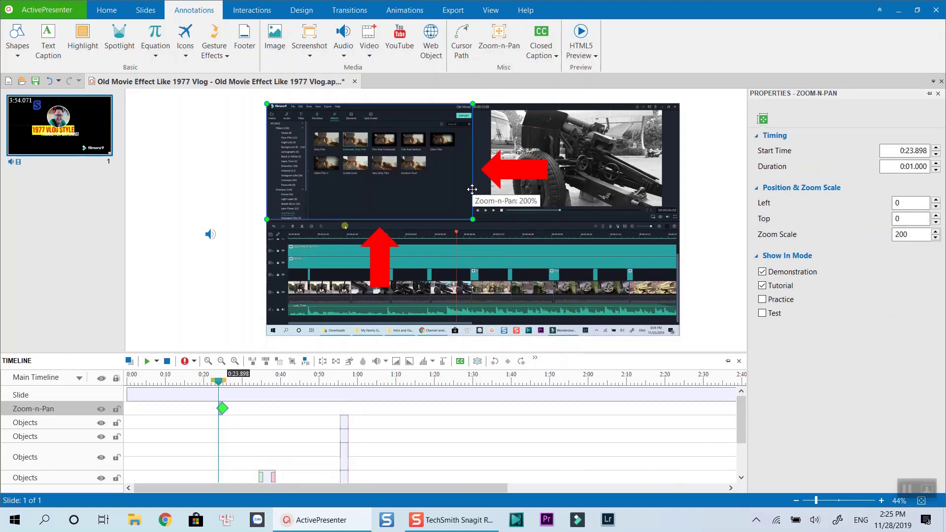
pyautogui.moveTo(472, 189); pyautogui.dragTo(540, 254)
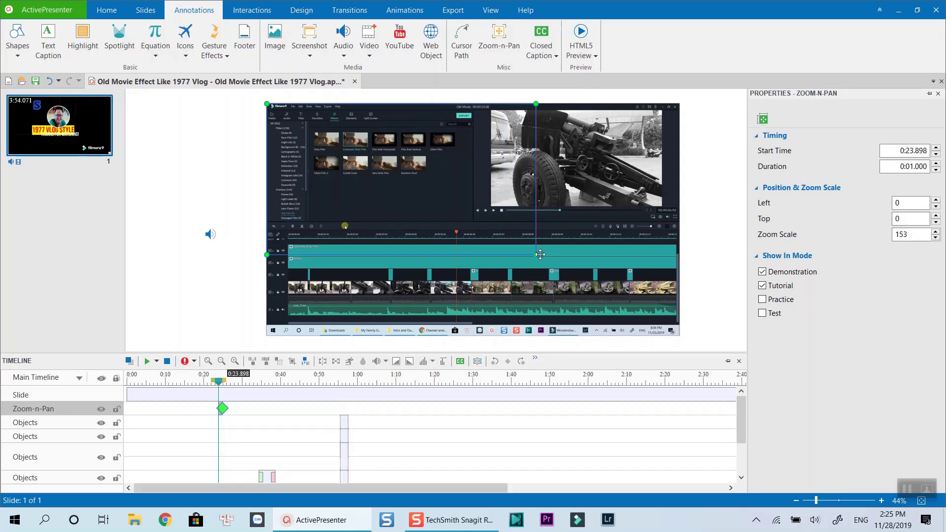
pyautogui.moveTo(219, 386); pyautogui.dragTo(208, 381)
# Preview the new 153% zoom, stopping playback at 0:27.482.
pyautogui.click(264, 419)
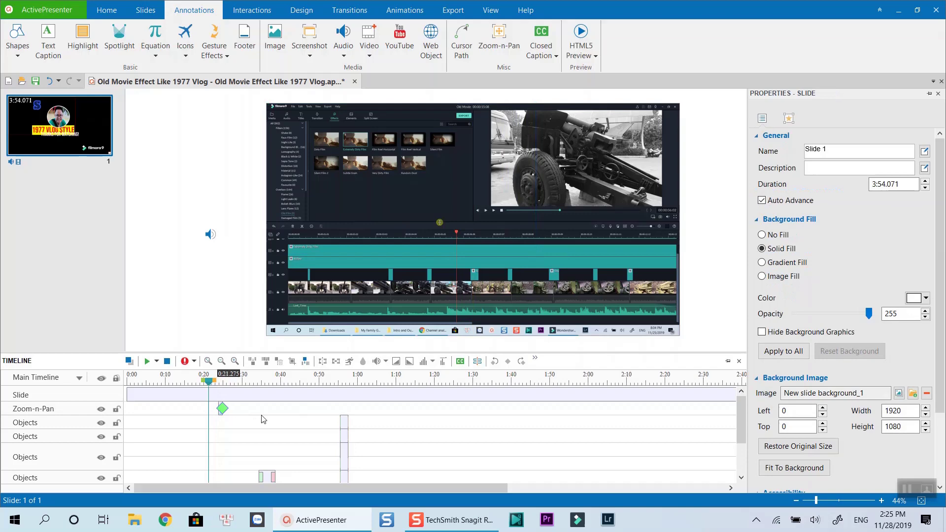
pyautogui.press('space')
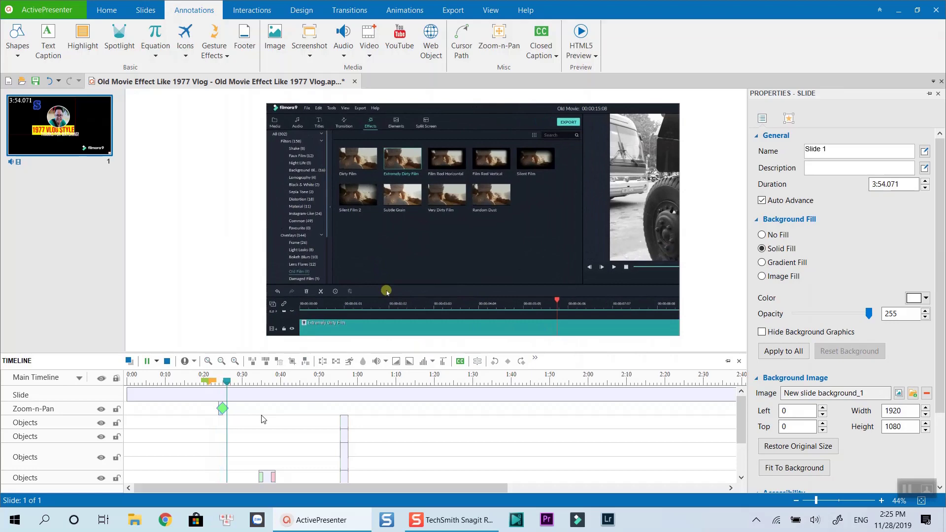
pyautogui.press('space')
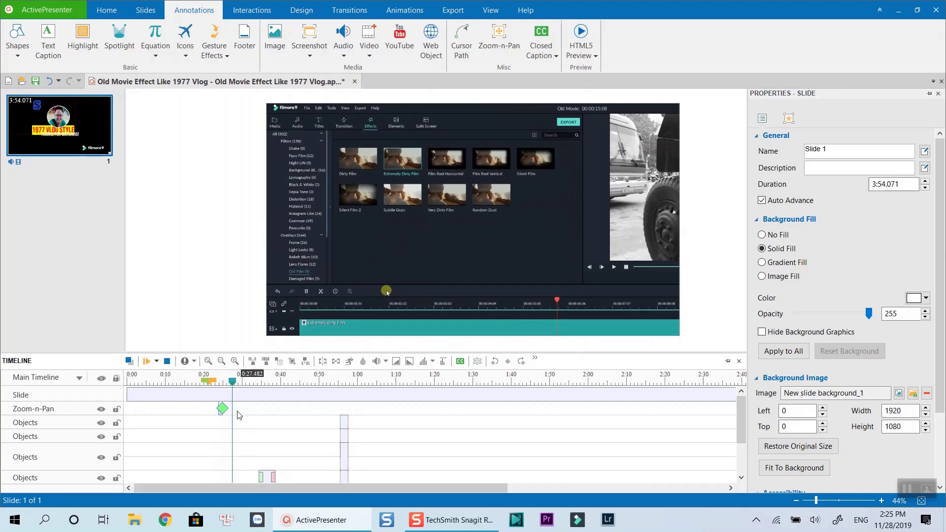
# Stretch the zoom's duration to 0:03.584 and replay it, stopping at 0:28.236.
pyautogui.scroll(3, 237, 415)
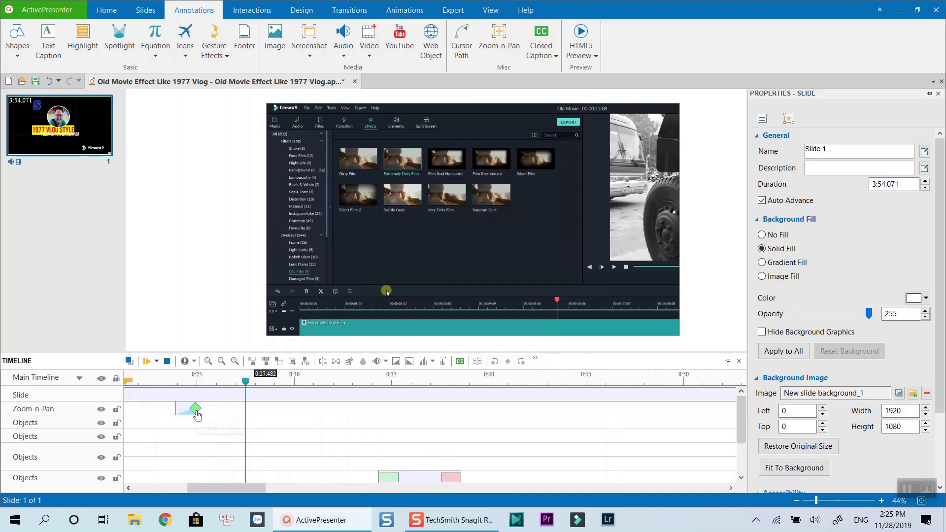
pyautogui.moveTo(197, 415); pyautogui.dragTo(248, 418)
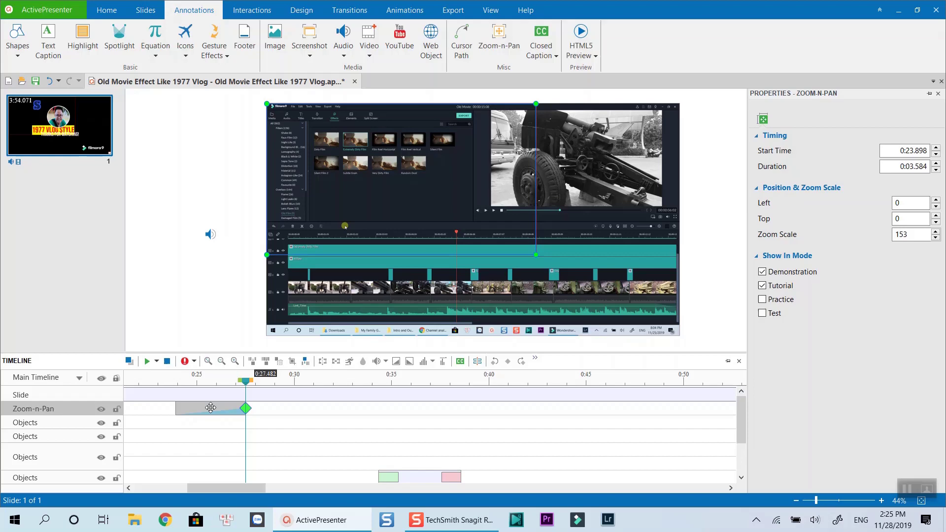
pyautogui.click(170, 389)
pyautogui.press('space')
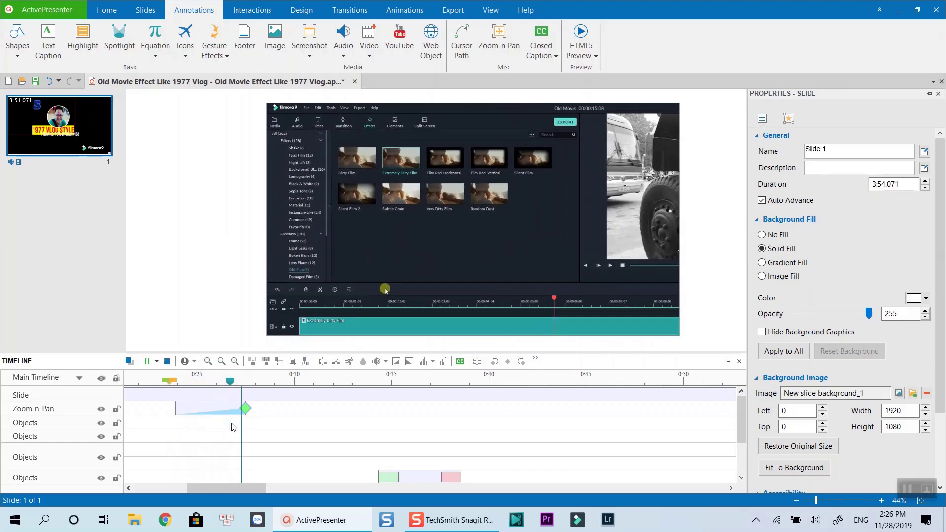
pyautogui.press('space')
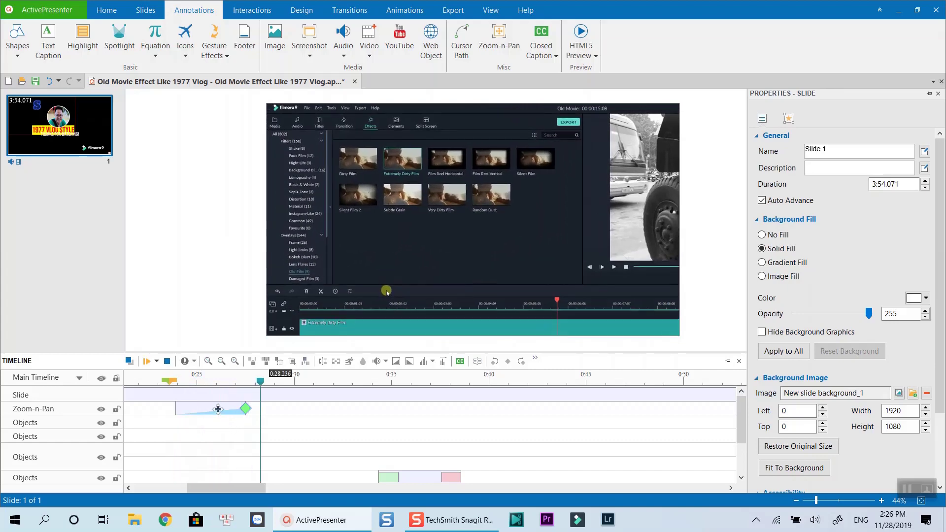
# Select the first zoom and replay it, stopping at 0:25.926.
pyautogui.click(218, 410)
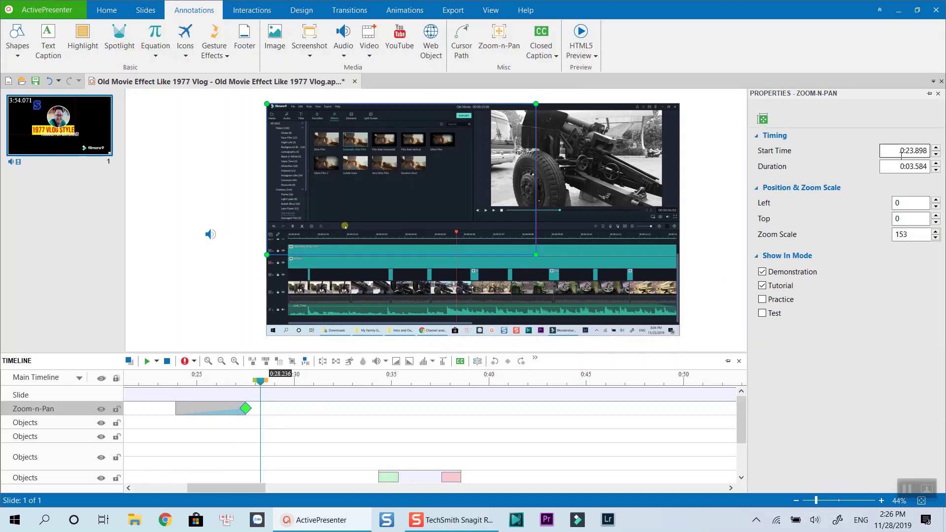
pyautogui.press('space')
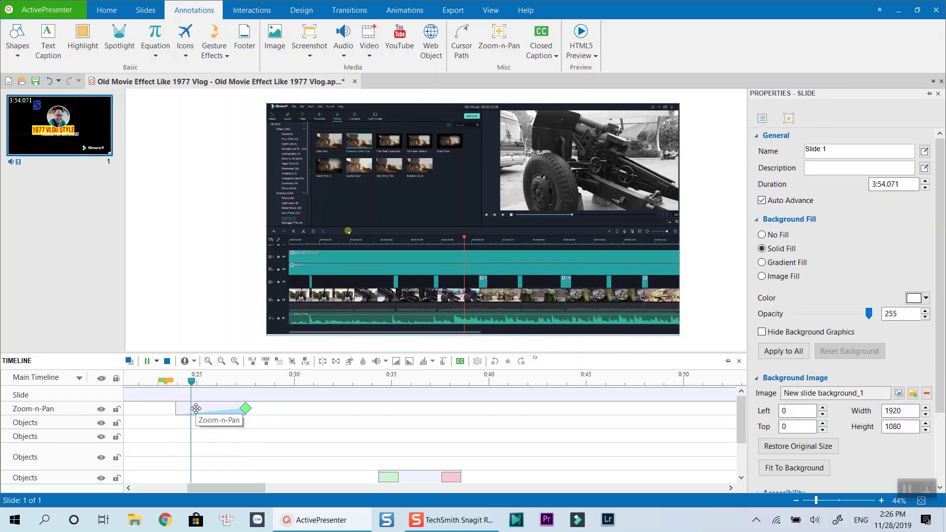
pyautogui.press('space')
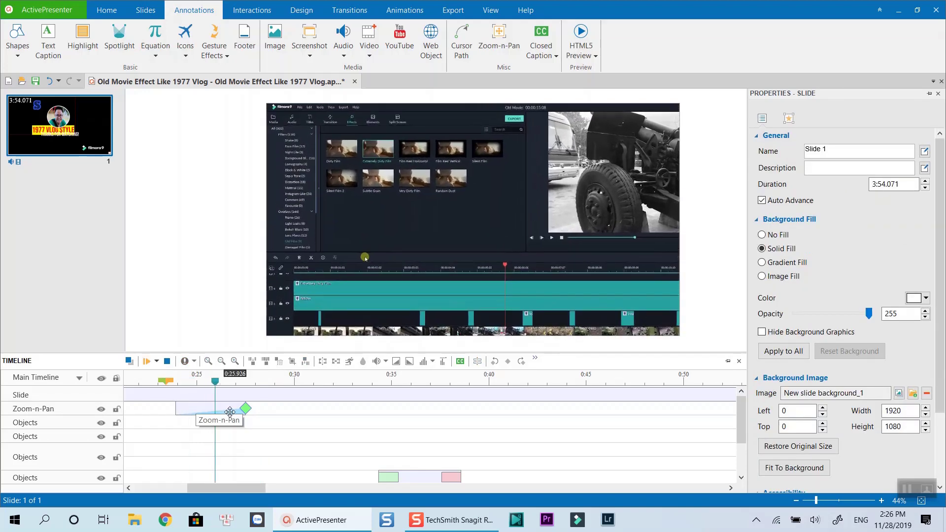
# Trim the zoom's duration to 0:02.749 and place the playhead at 0:27.615.
pyautogui.click(230, 412)
pyautogui.moveTo(245, 408); pyautogui.dragTo(229, 416)
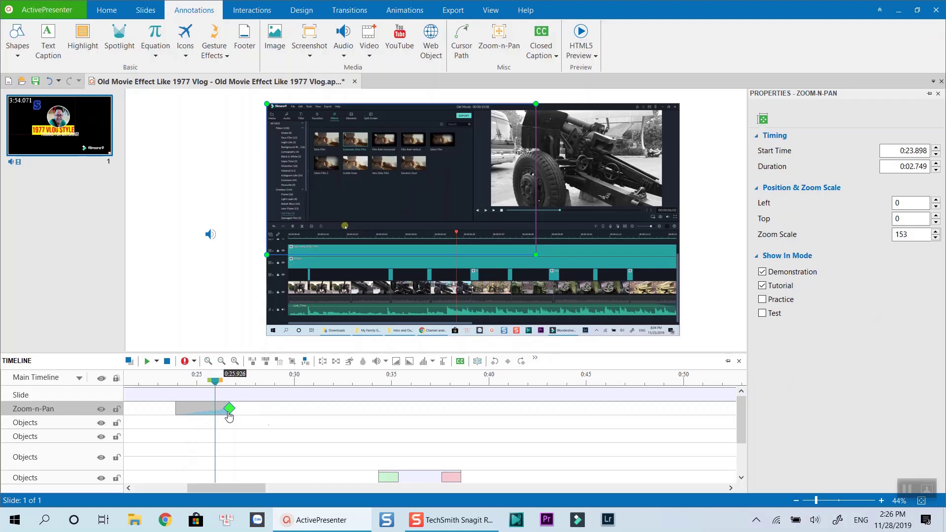
pyautogui.click(249, 388)
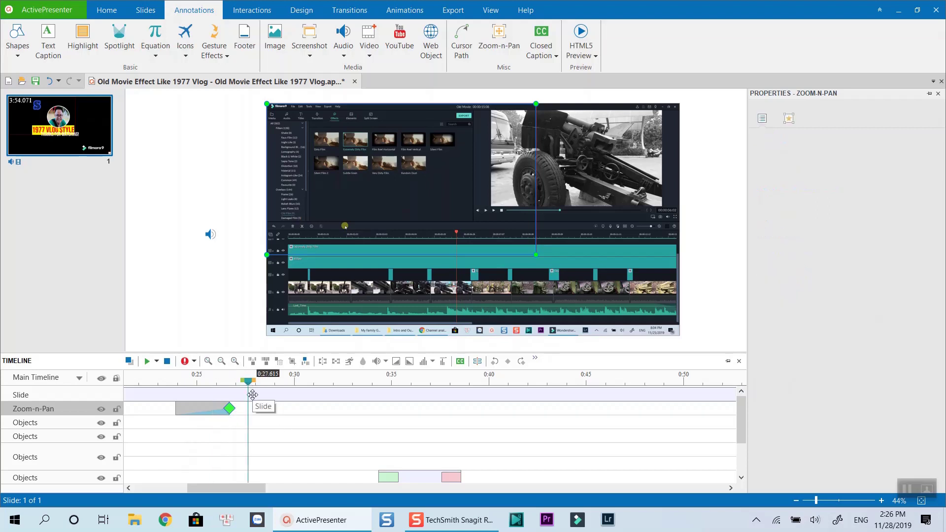
# Replay the shortened first zoom to review it.
pyautogui.click(253, 395)
pyautogui.press('space')
pyautogui.press('space')
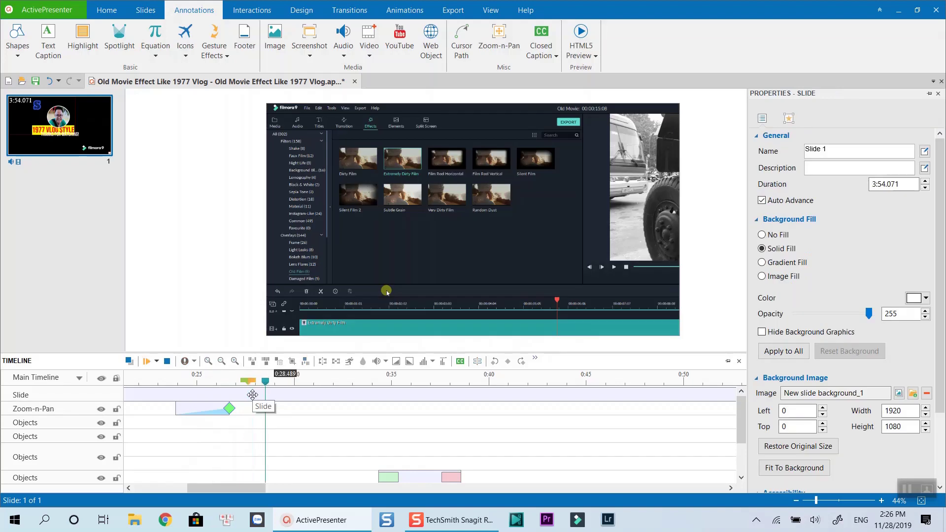
pyautogui.scroll(-2, 409, 296)
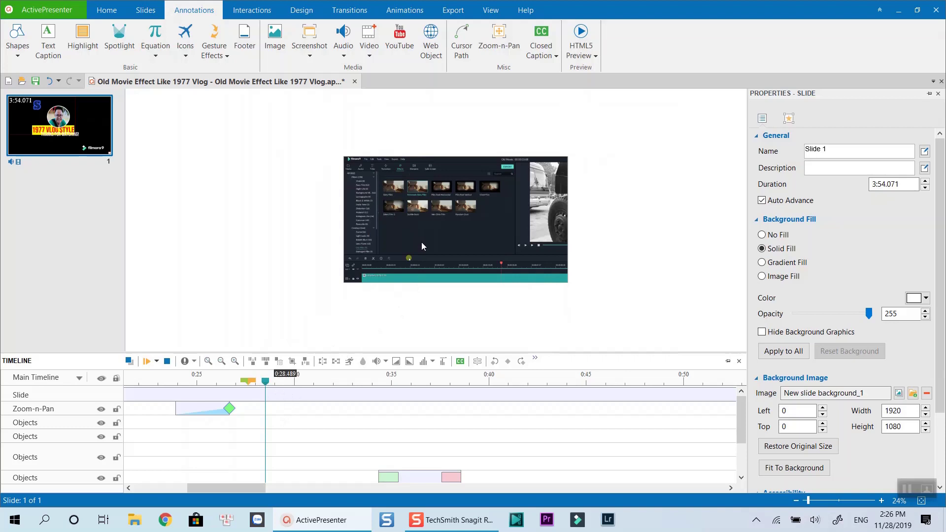
pyautogui.scroll(2, 421, 241)
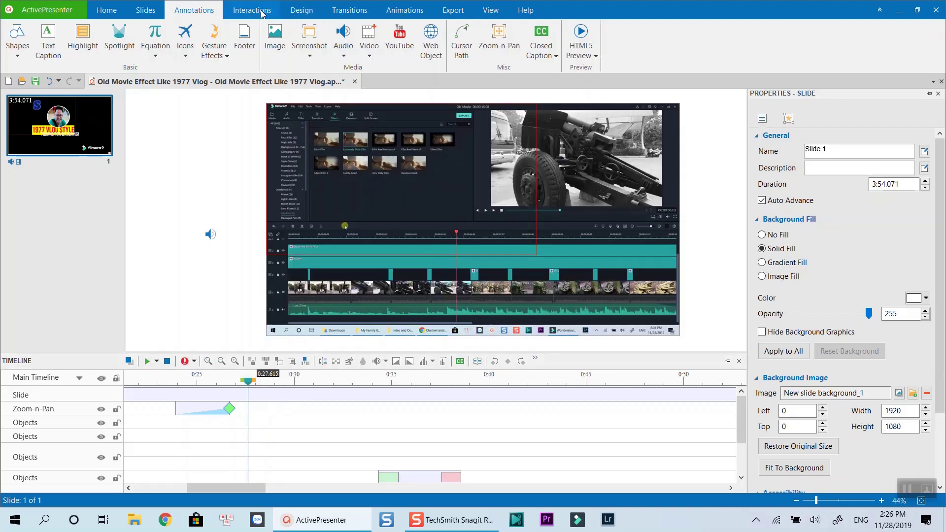
# Add a 149% zoom at 0:27.615 framing the slide's right side, and lengthen it.
pyautogui.click(499, 34)
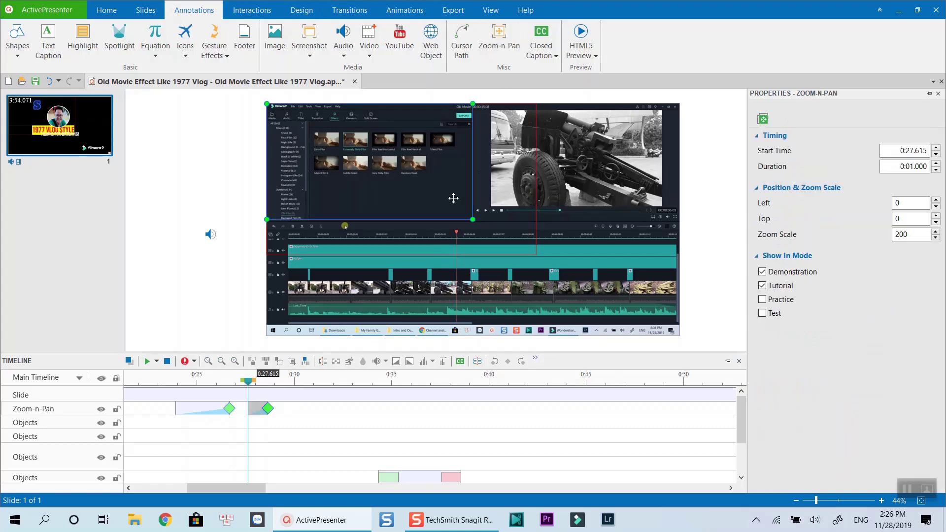
pyautogui.moveTo(473, 221); pyautogui.dragTo(546, 261)
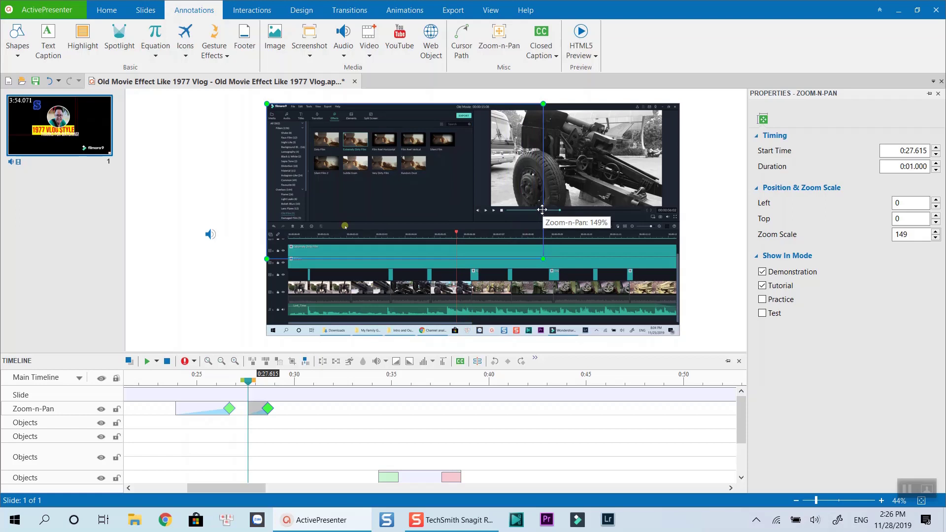
pyautogui.moveTo(542, 209); pyautogui.dragTo(678, 209)
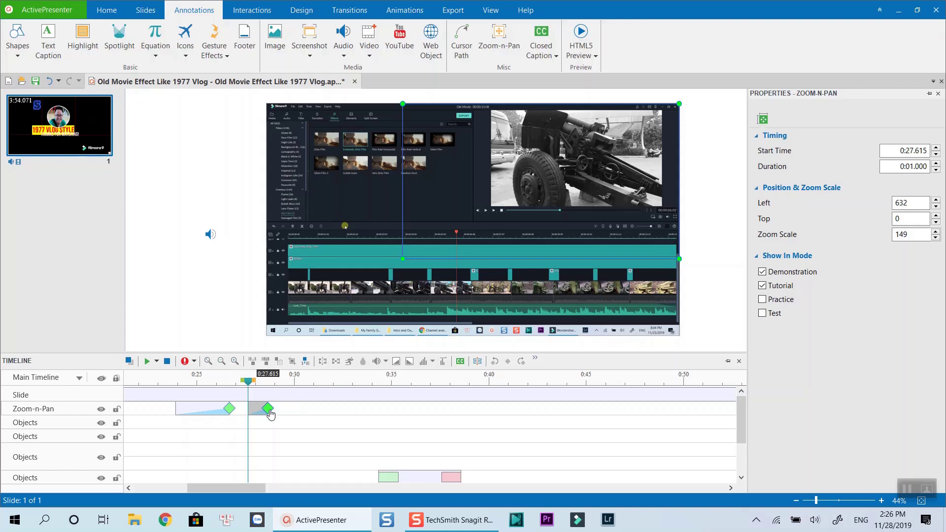
pyautogui.moveTo(270, 413); pyautogui.dragTo(284, 414)
pyautogui.click(163, 394)
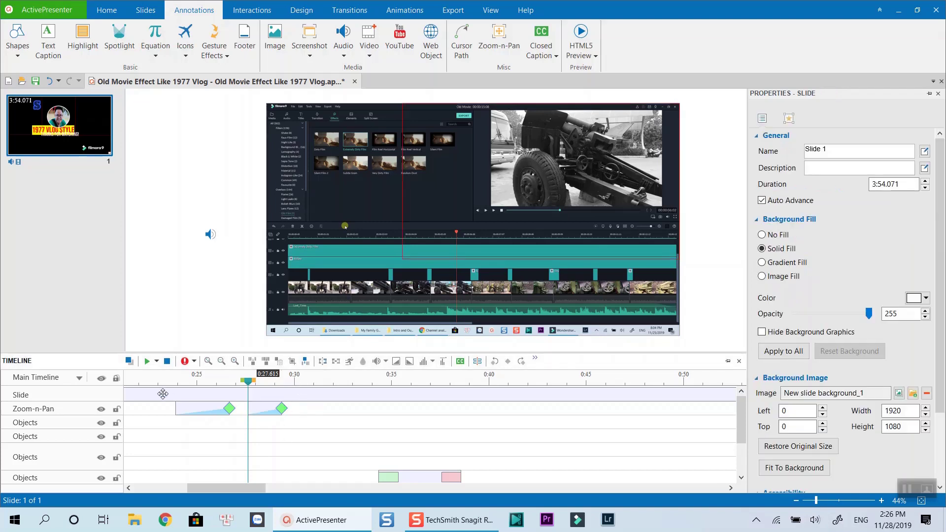
# Play from just before 0:23.5 through both zoom-ins, stopping at 0:30.486.
pyautogui.click(177, 383)
pyautogui.moveTo(175, 383); pyautogui.dragTo(167, 383)
pyautogui.press('space')
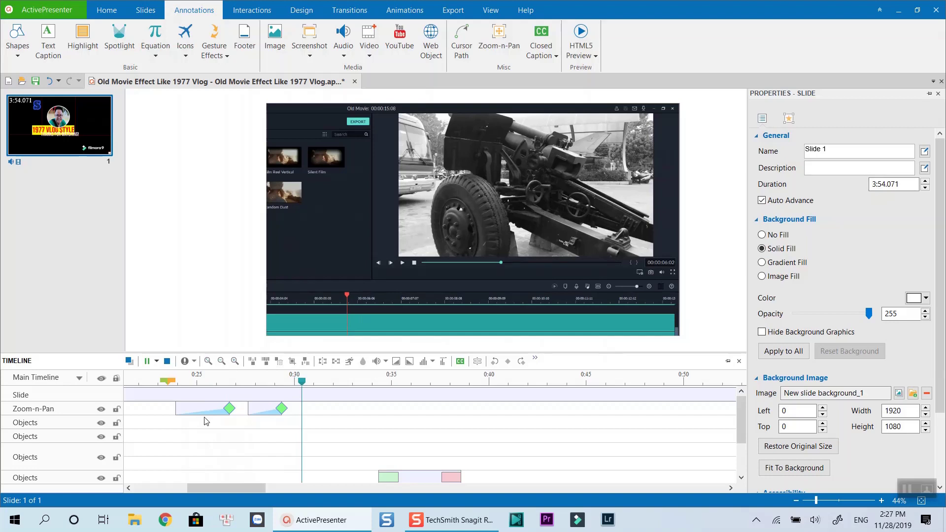
pyautogui.press('space')
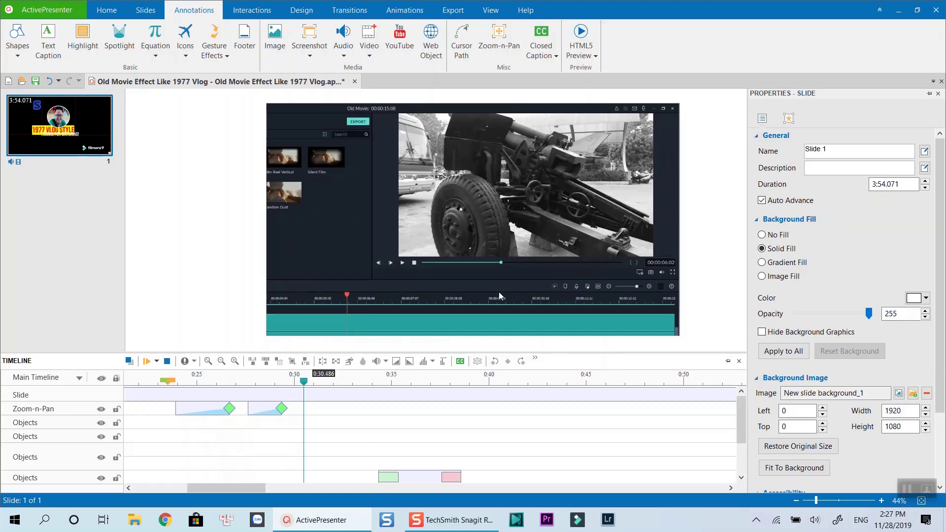
# Add a 100% zoom at 0:30.486 covering the whole slide, then replay from 0:23.5.
pyautogui.click(499, 47)
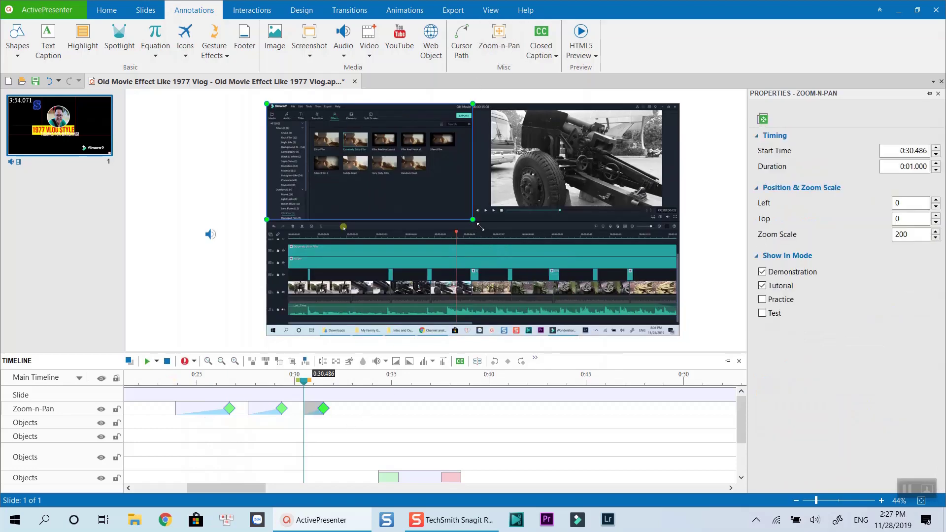
pyautogui.moveTo(481, 226); pyautogui.dragTo(687, 338)
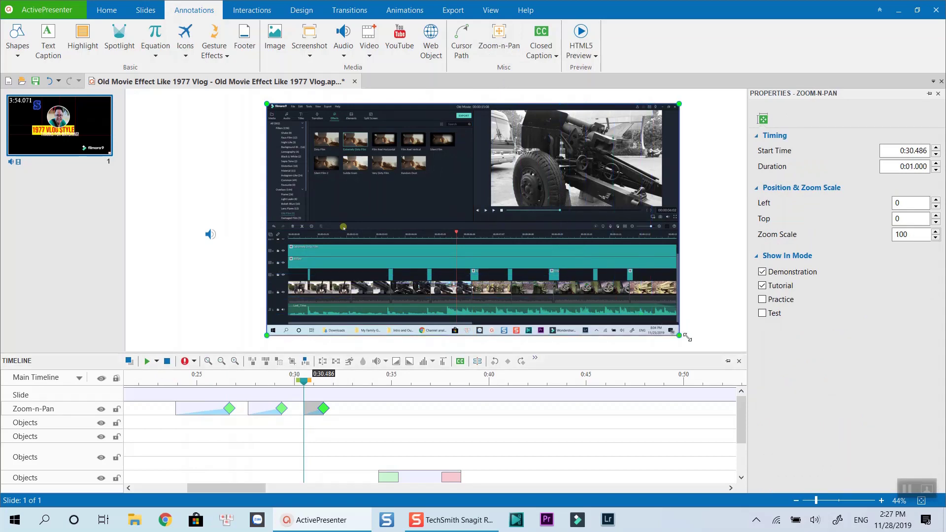
pyautogui.click(393, 417)
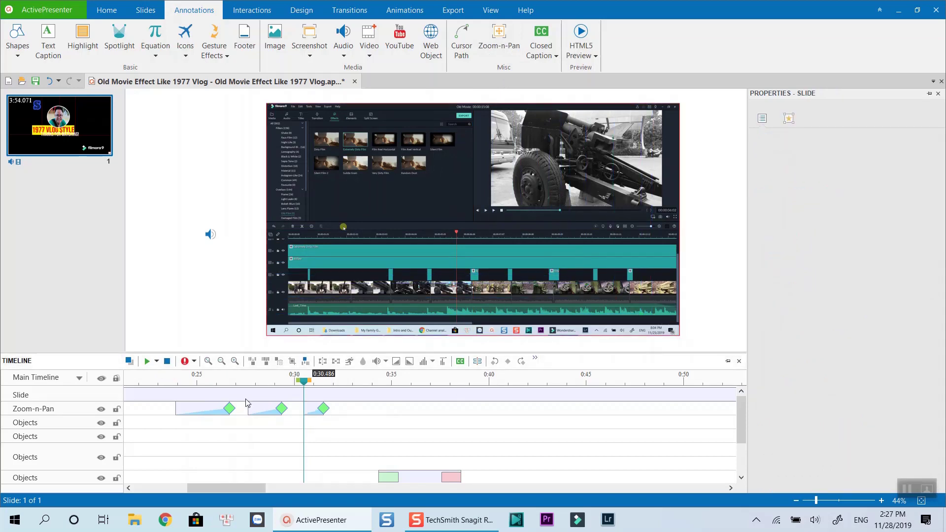
pyautogui.click(170, 383)
pyautogui.press('space')
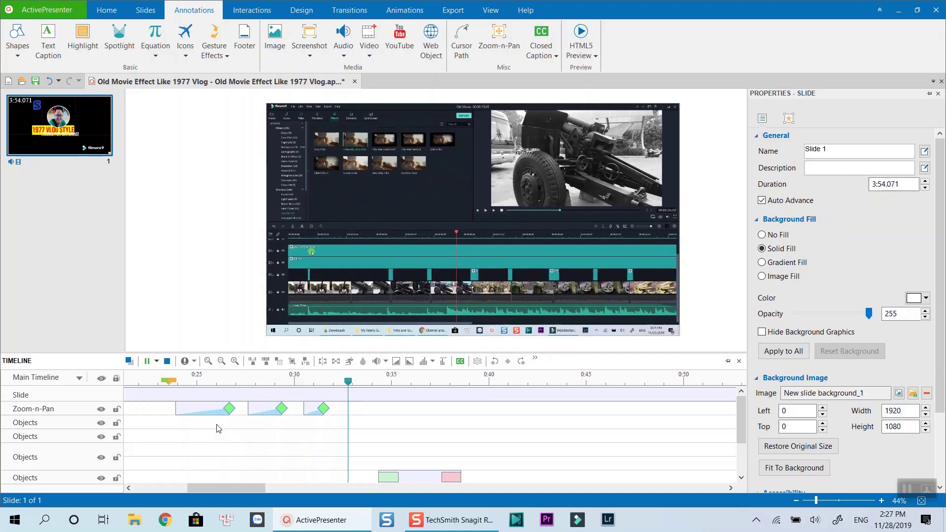
# Stop the preview and move the first zoom earlier to start at 0:22.430.
pyautogui.press('space')
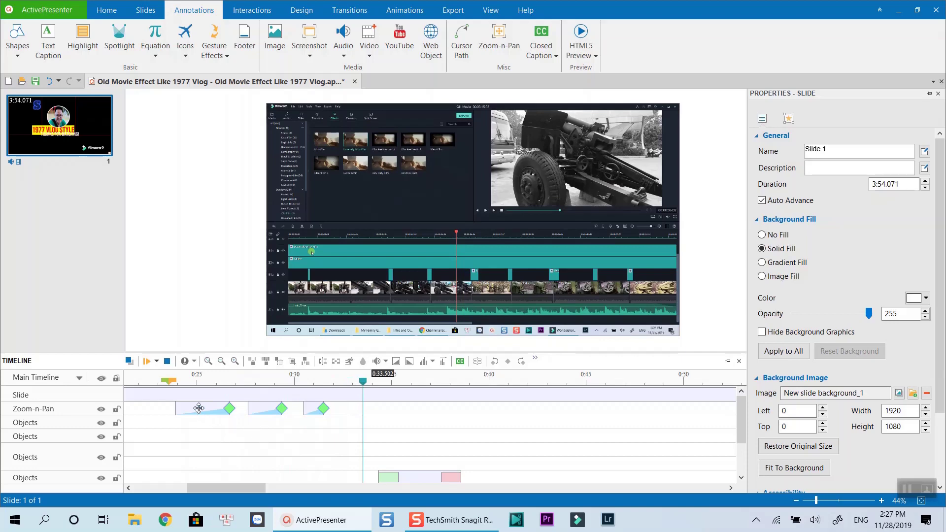
pyautogui.click(199, 408)
pyautogui.click(168, 382)
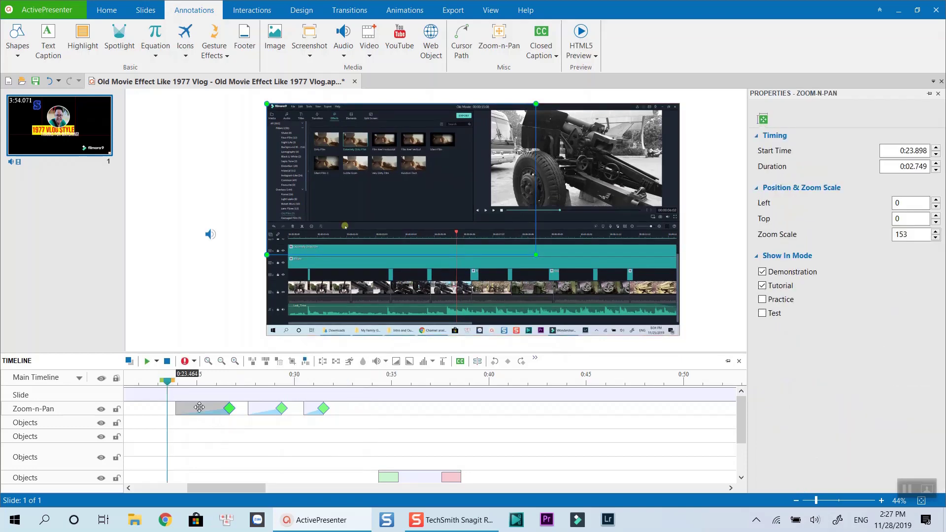
pyautogui.moveTo(199, 407); pyautogui.dragTo(129, 383)
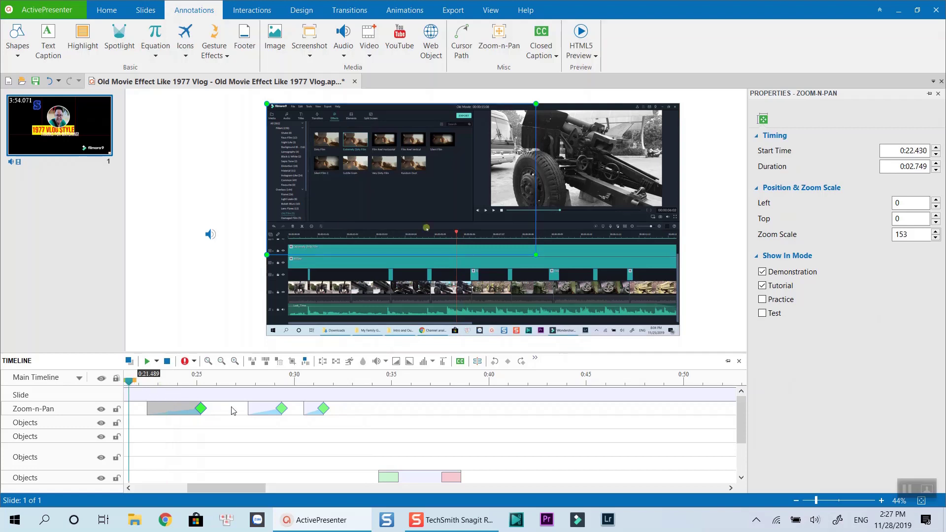
# Shift the second zoom to 0:26.096 and the zoom-out to 0:32.511, then preview.
pyautogui.moveTo(258, 408); pyautogui.dragTo(229, 408)
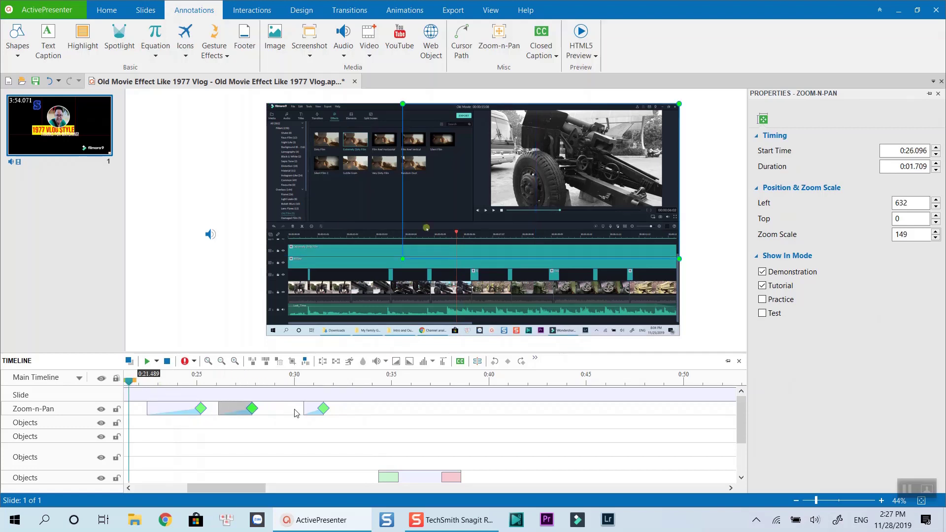
pyautogui.moveTo(306, 409); pyautogui.dragTo(350, 408)
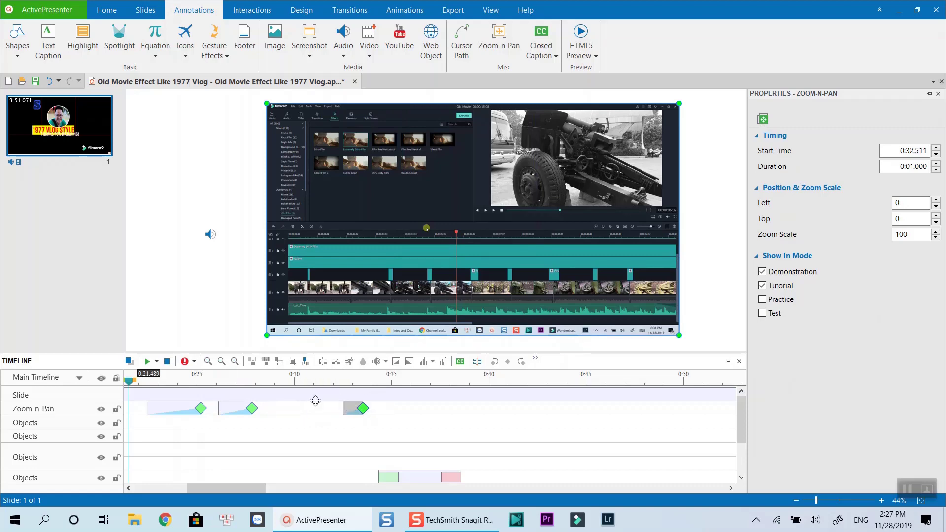
pyautogui.click(196, 427)
pyautogui.press('space')
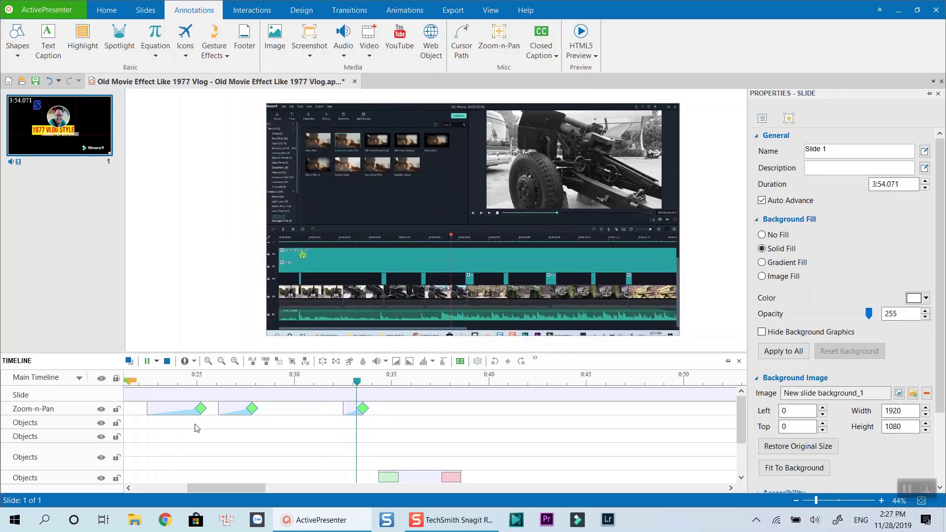
pyautogui.press('space')
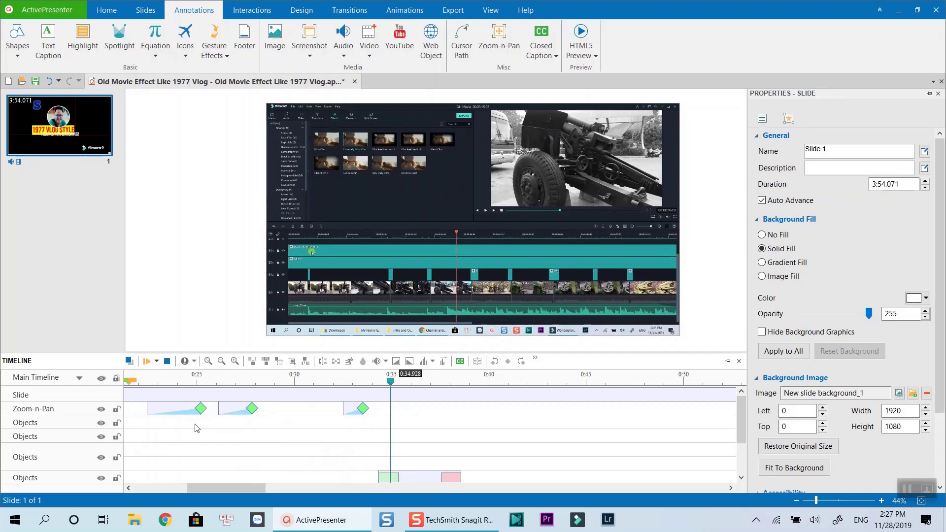
# Open the Export To Video dialog from the Export tab.
pyautogui.click(453, 10)
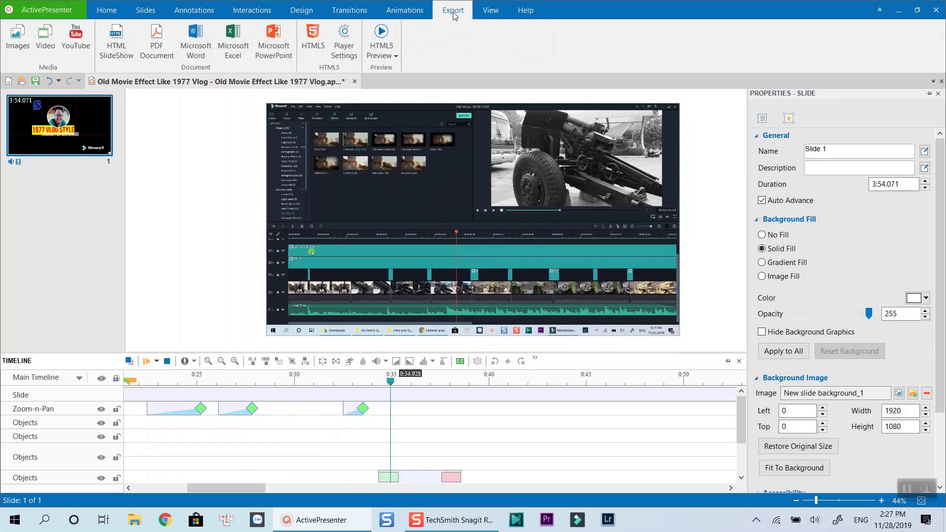
pyautogui.click(45, 37)
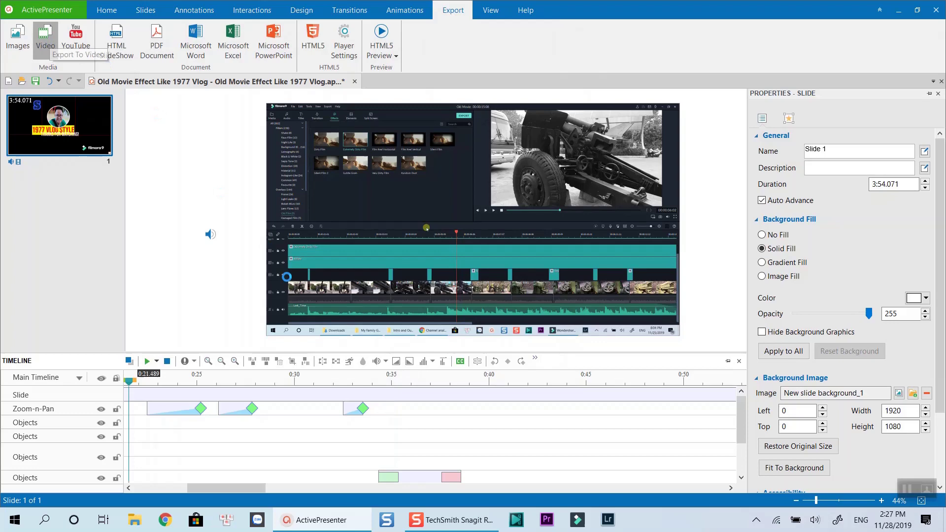